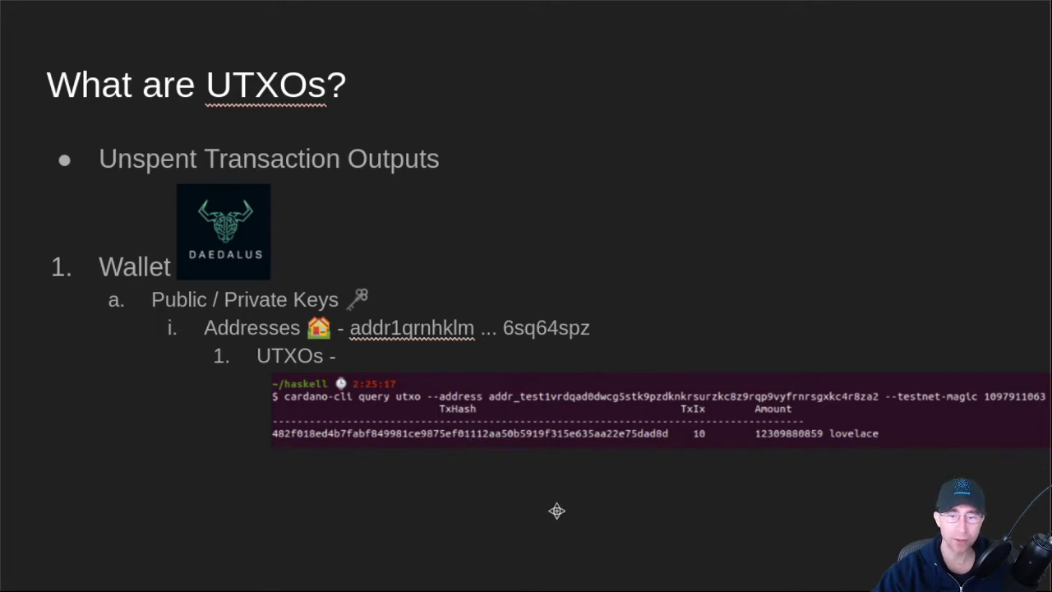
Step: Advance to the slide with three wallet addresses, one funded with about 25,074 ada
key("Right")
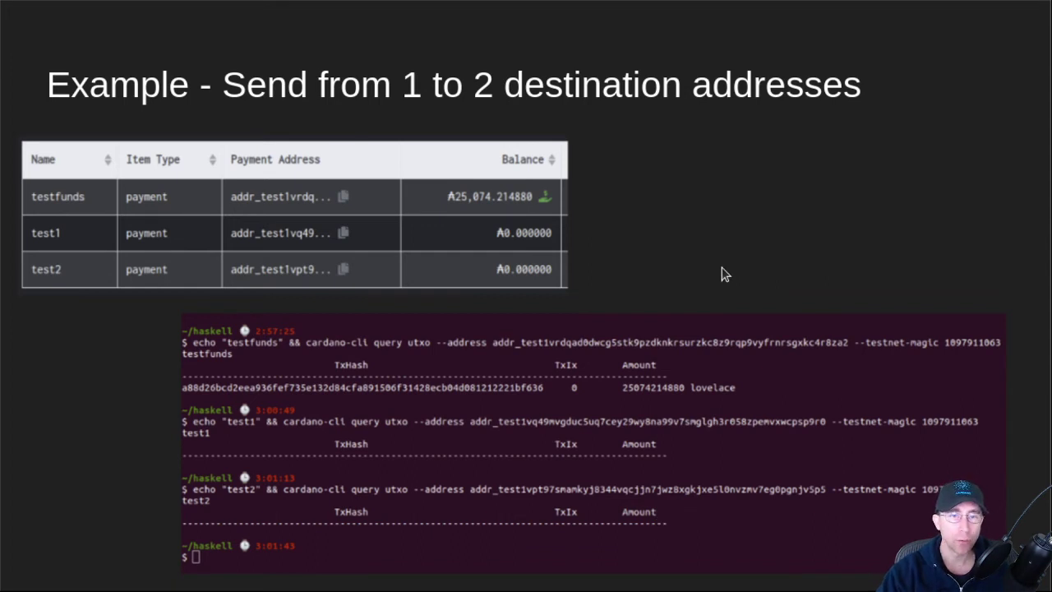
Step: Advance to the wallet send dialog paying 10 ada to test1 and 20 ada to test2
key("Right")
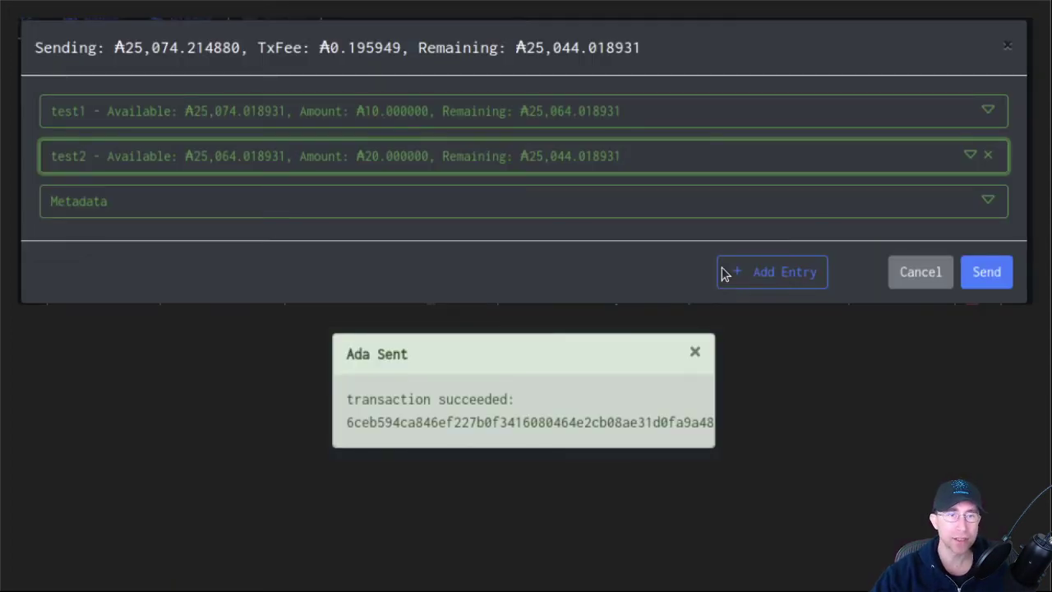